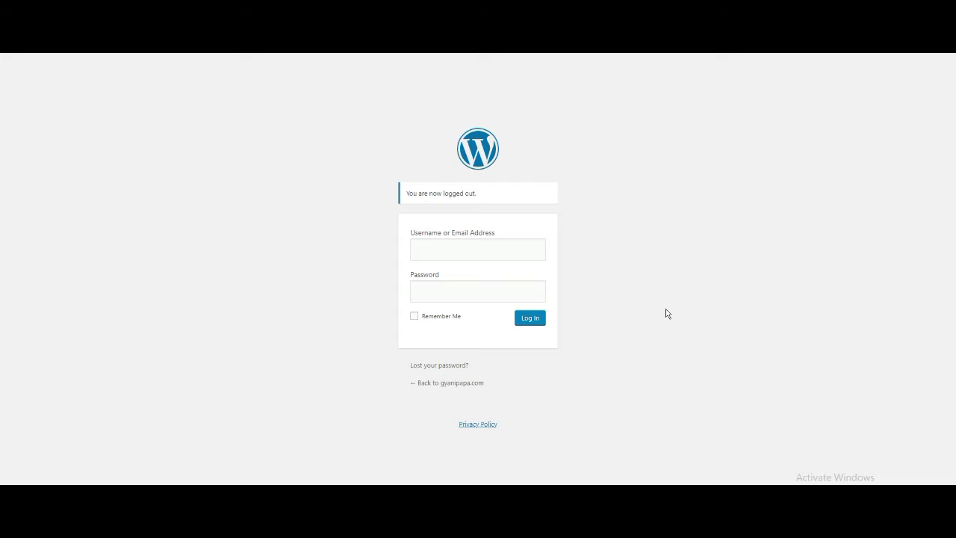
Log in to the WordPress site by filling in the saved account username and the account password.
click(453, 245)
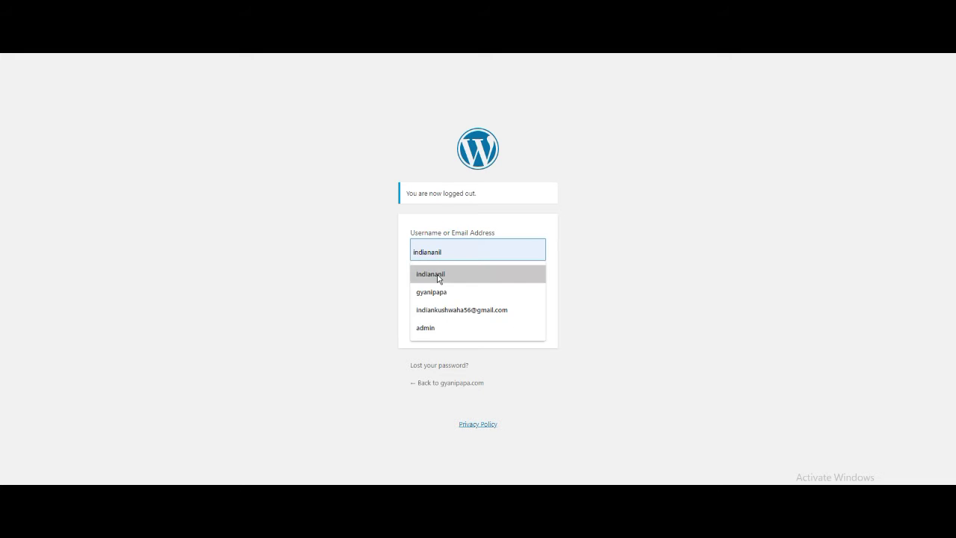
click(441, 274)
click(436, 295)
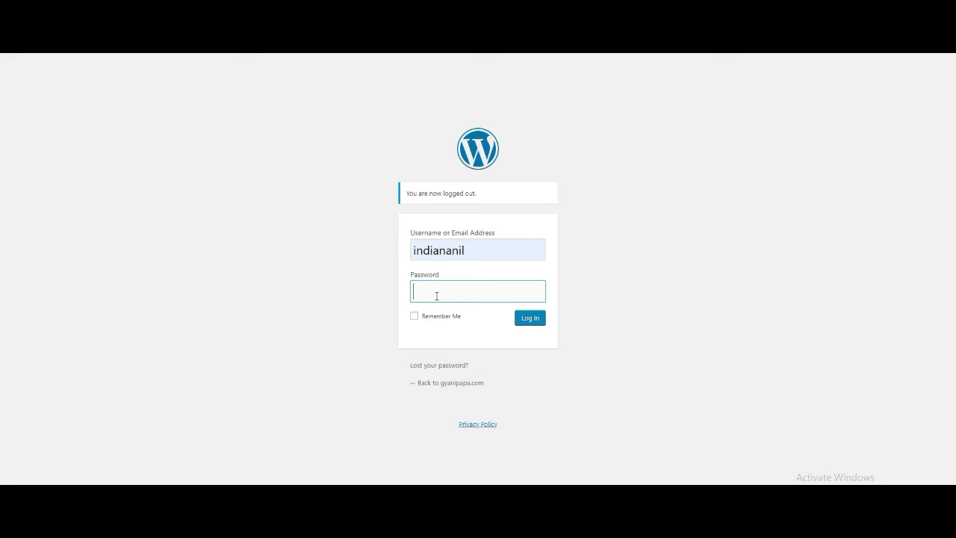
text(•••••••••••••••)
click(532, 321)
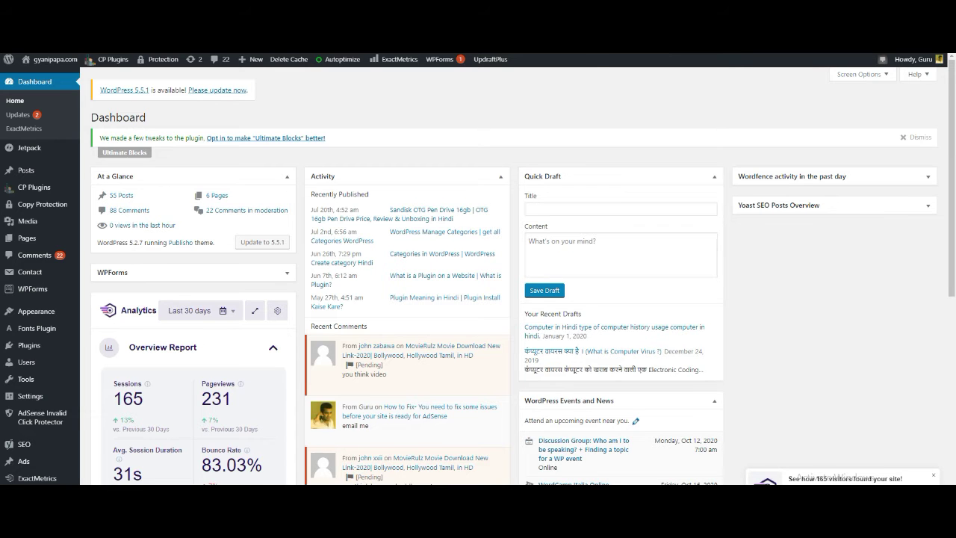
Add a new post category named movie with the slug movie.
key(ctrl+Tab)
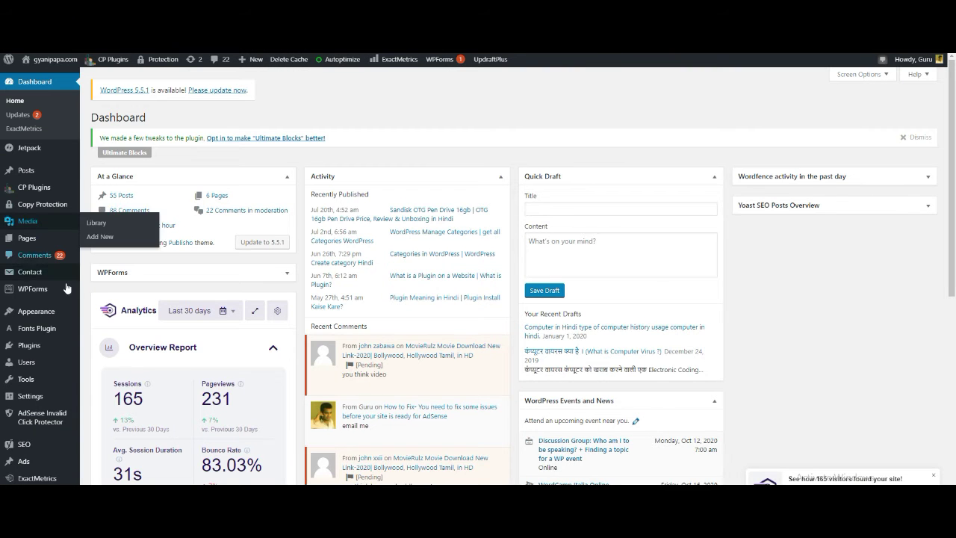
mouse_move(33, 173)
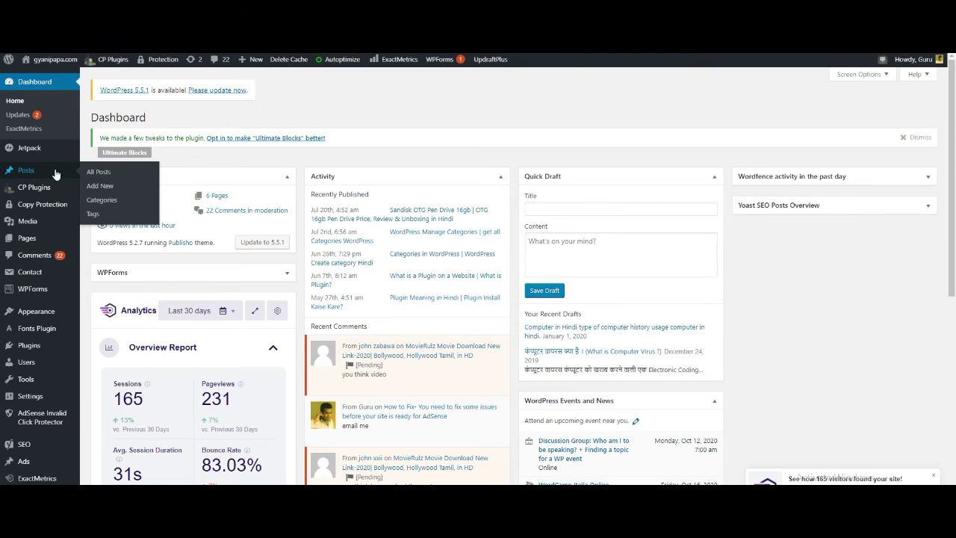
click(104, 203)
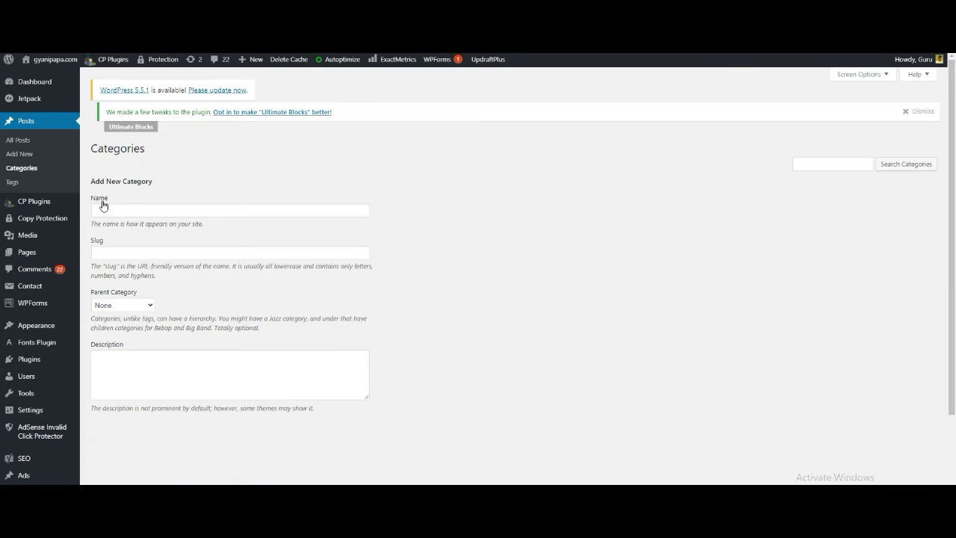
click(116, 214)
text(m)
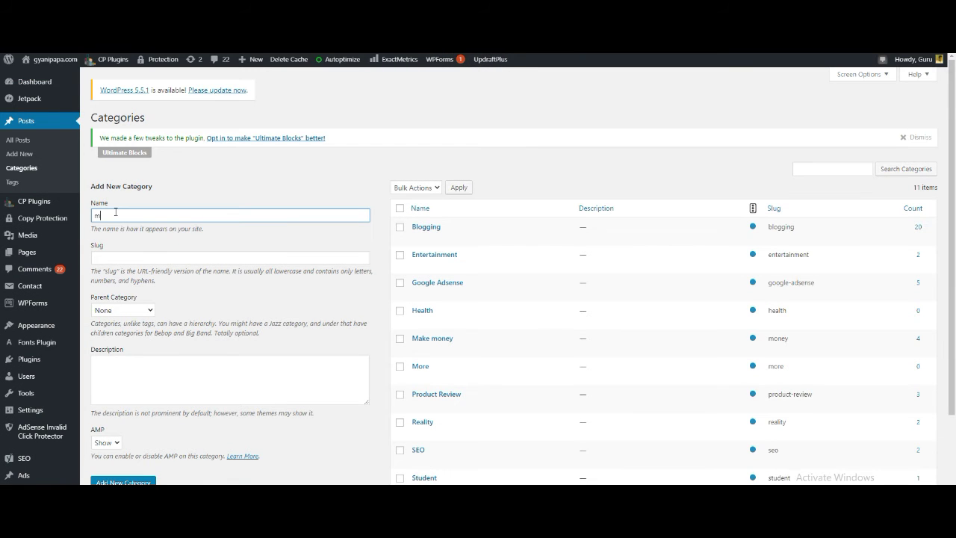
text(ovie)
double_click(122, 215)
click(105, 258)
text(mov)
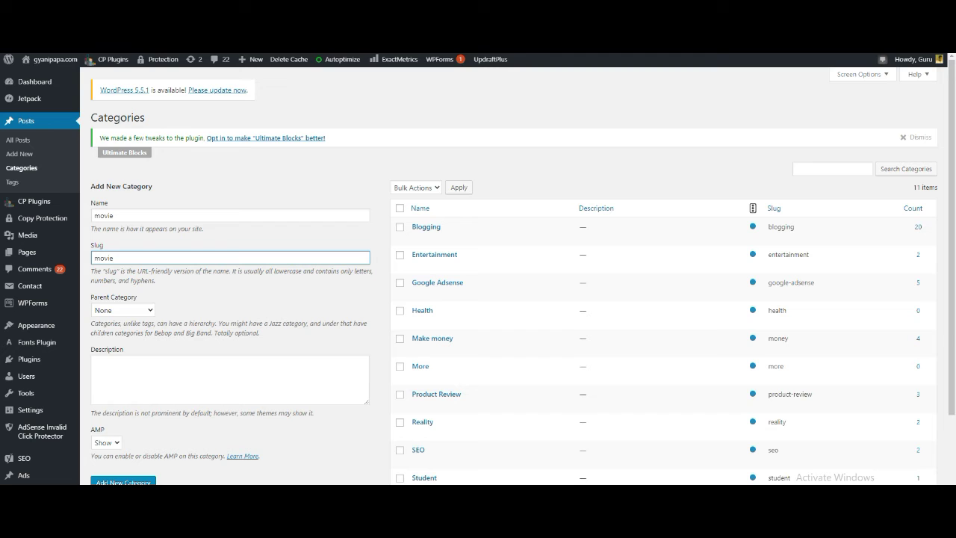
click(123, 482)
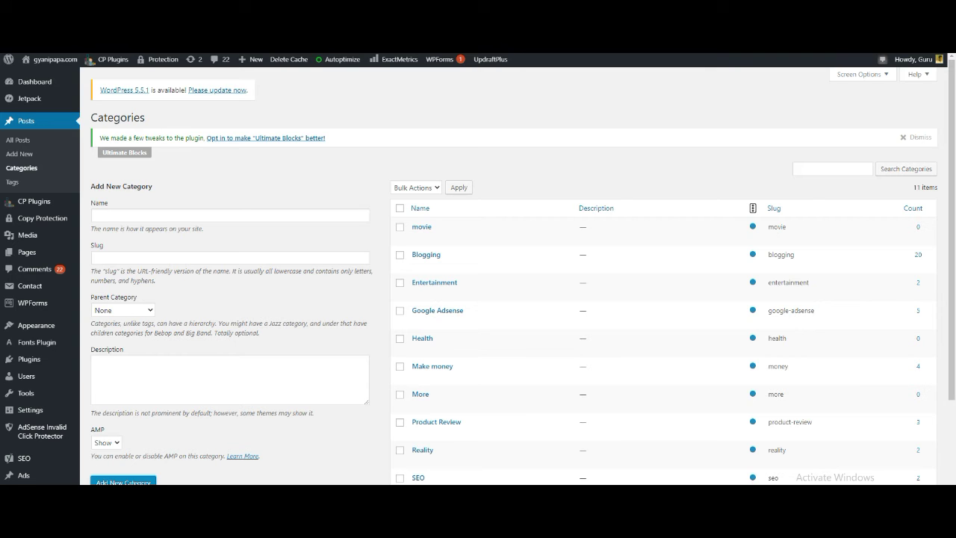
Open the editor for the site's navigation menus.
mouse_move(416, 233)
mouse_move(20, 334)
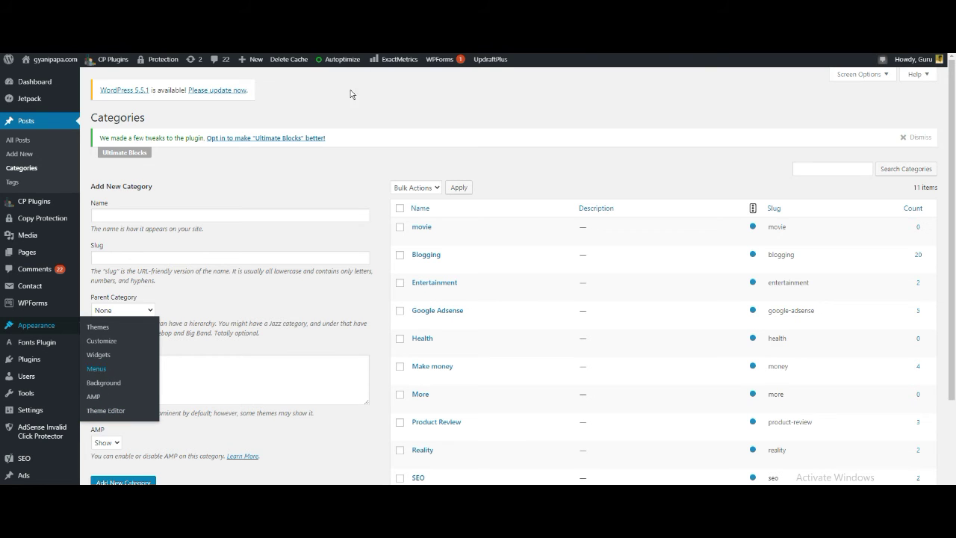
mouse_move(362, 63)
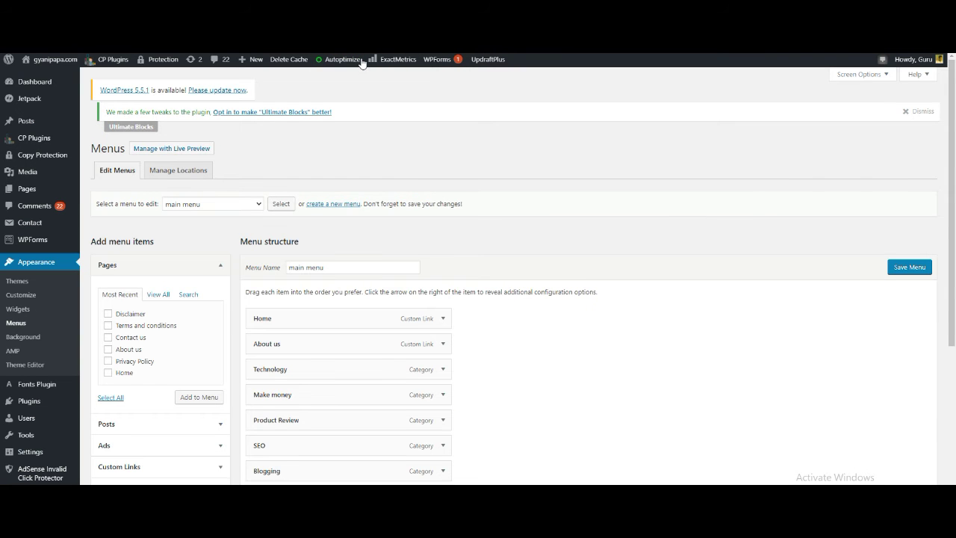
scroll(213, 319, down, 3)
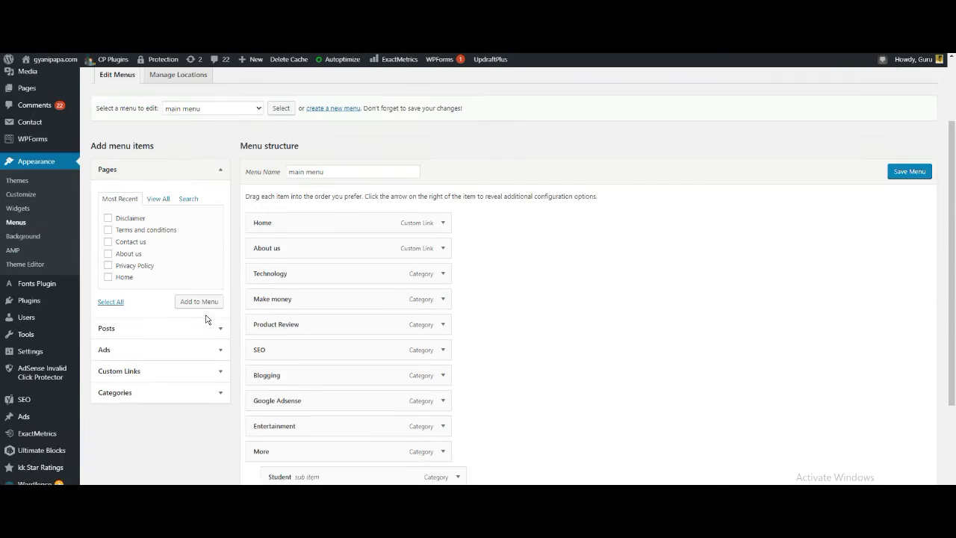
scroll(177, 235, up, 1)
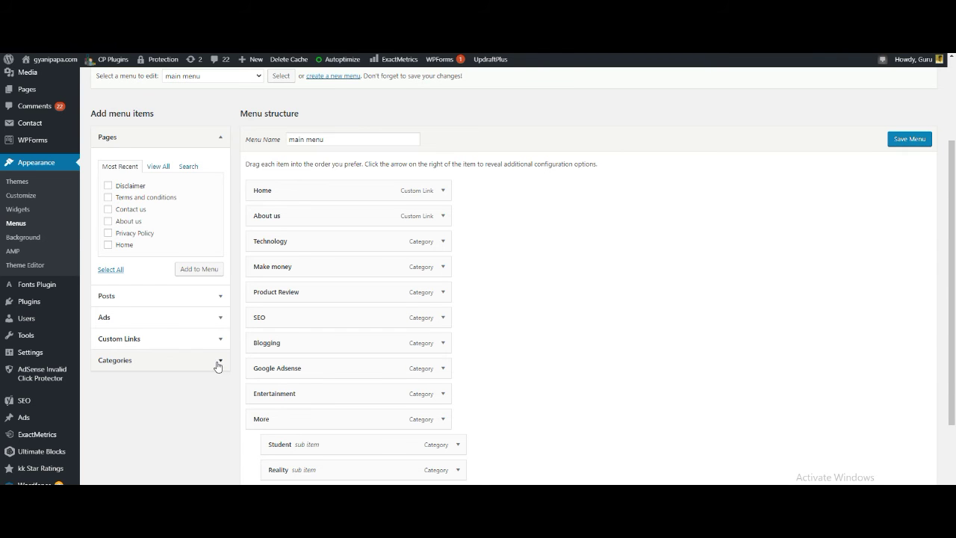
Find the movie category in the full list of categories and add it to the main menu.
click(216, 363)
scroll(177, 407, down, 3)
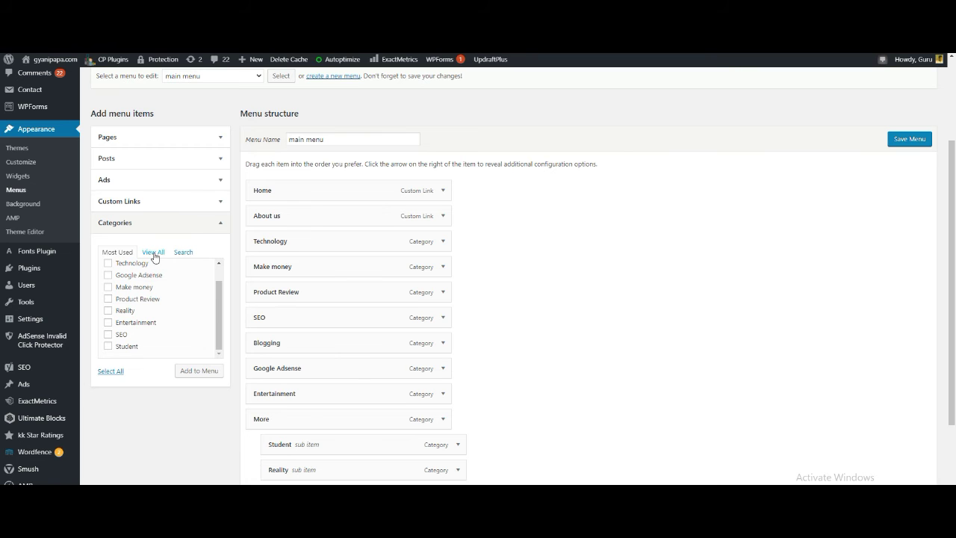
click(154, 254)
scroll(218, 289, down, 3)
scroll(217, 282, up, 3)
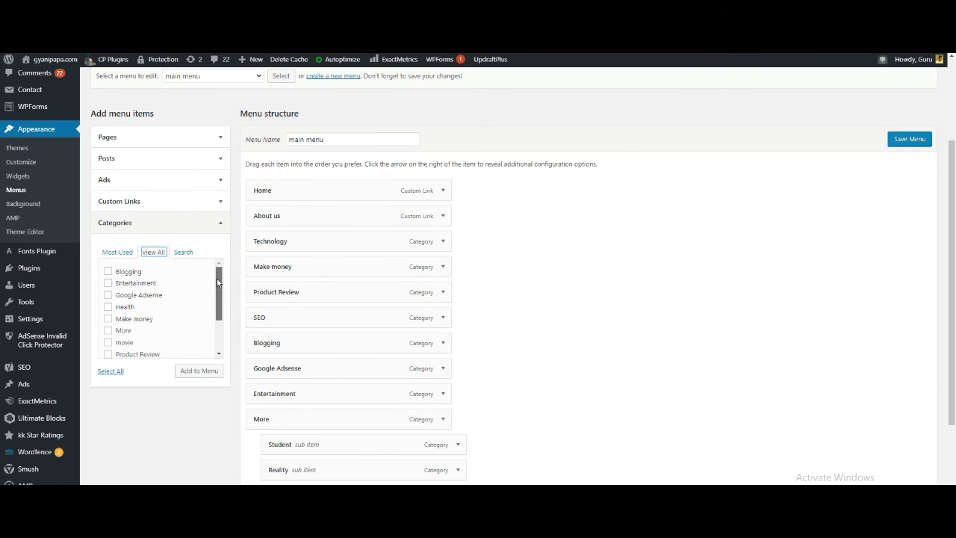
drag(217, 282, 217, 285)
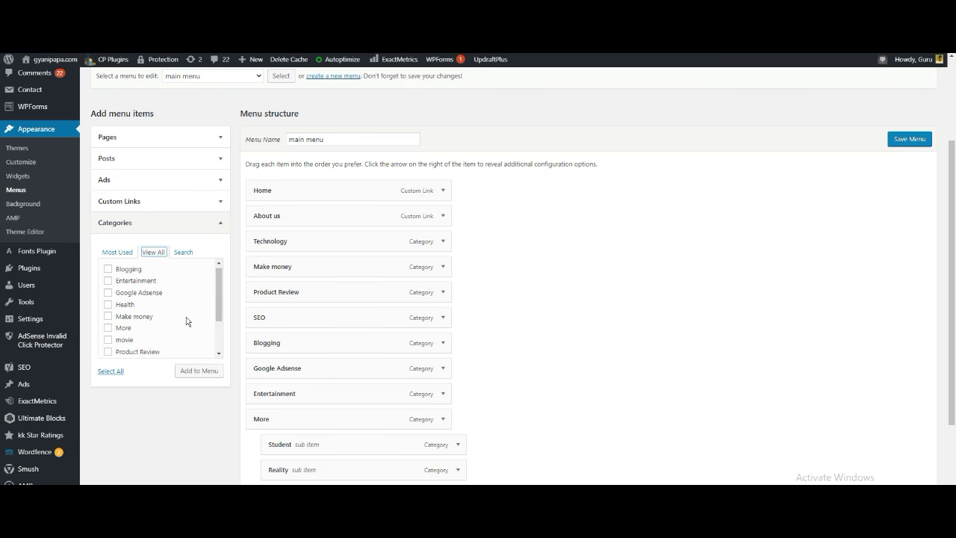
click(108, 341)
click(192, 376)
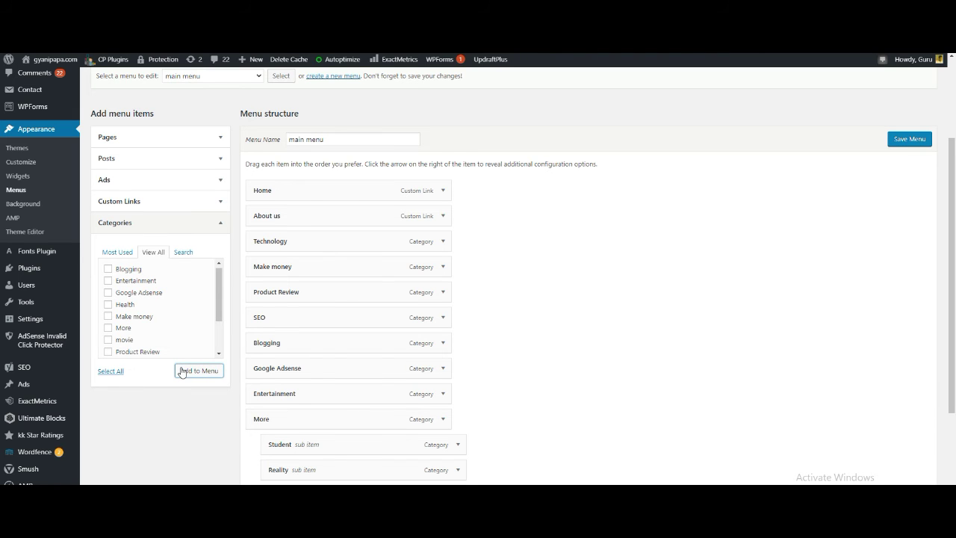
Choose main menu as the menu to edit, assign it to the Primary Menu display location and save it.
scroll(241, 352, down, 2)
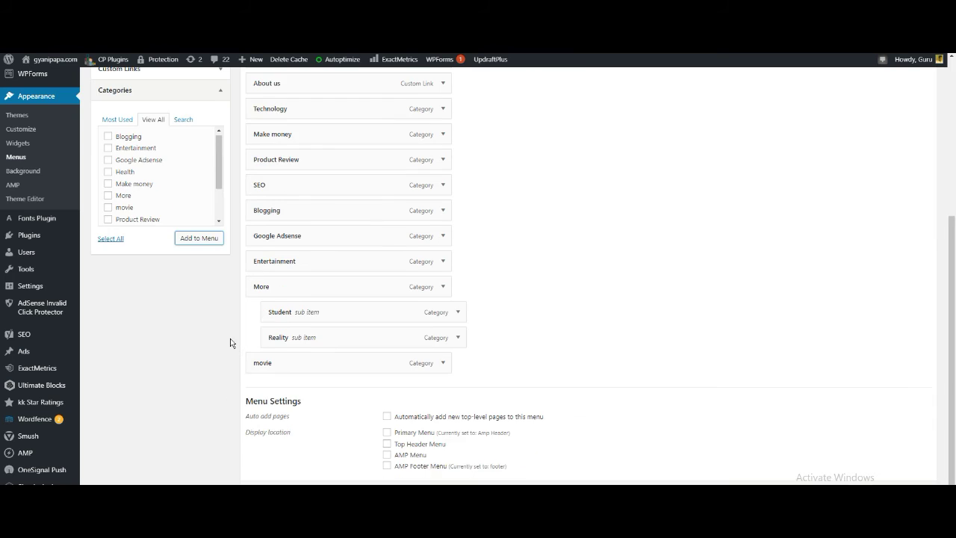
scroll(241, 353, up, 2)
scroll(255, 445, down, 1)
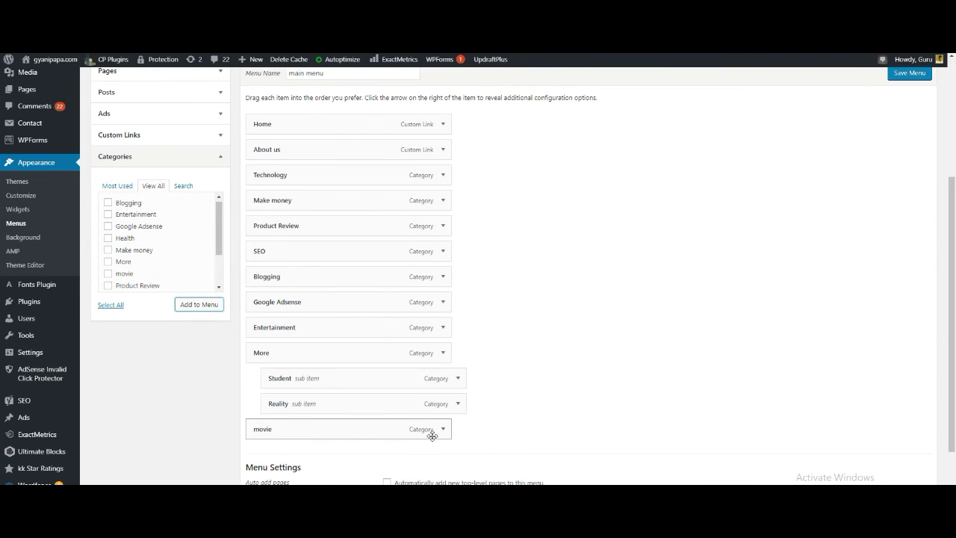
scroll(431, 435, up, 3)
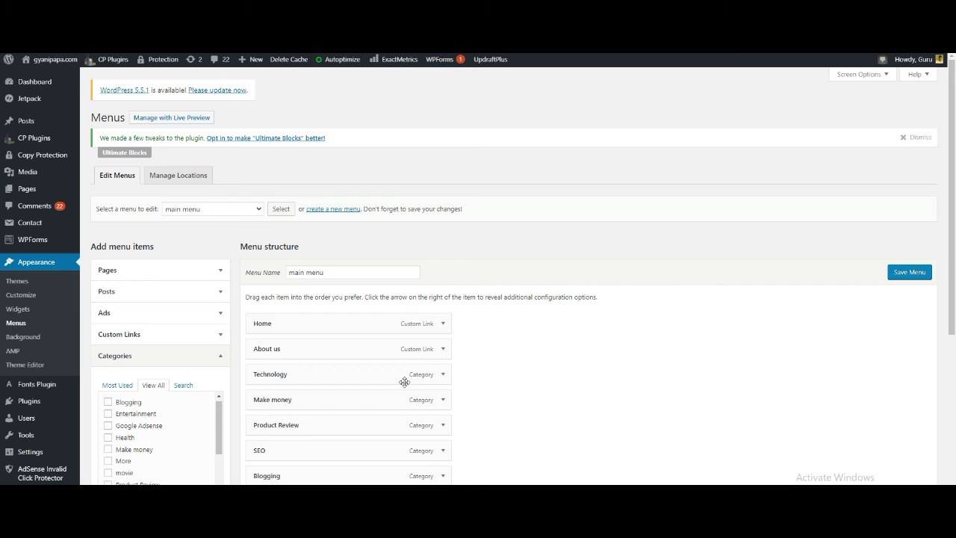
click(250, 211)
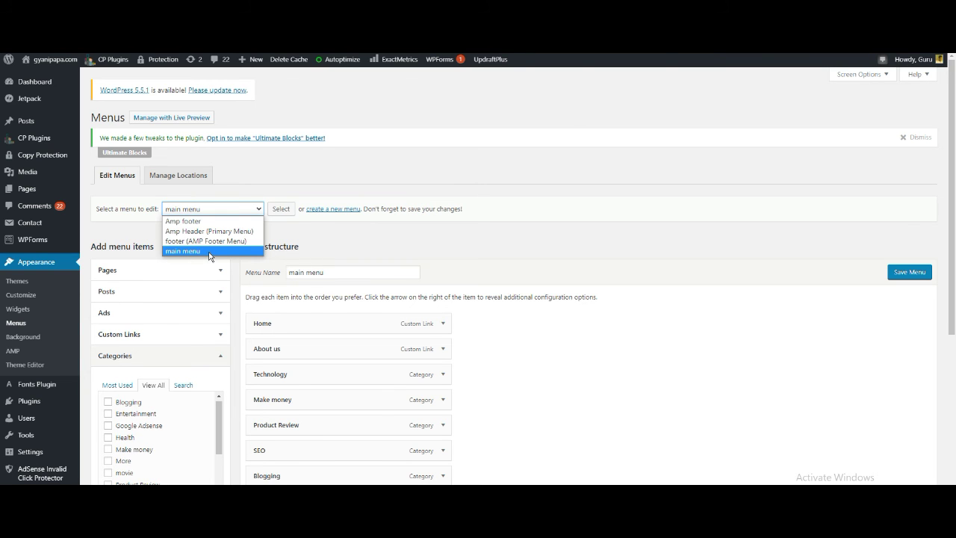
click(210, 257)
scroll(357, 306, down, 4)
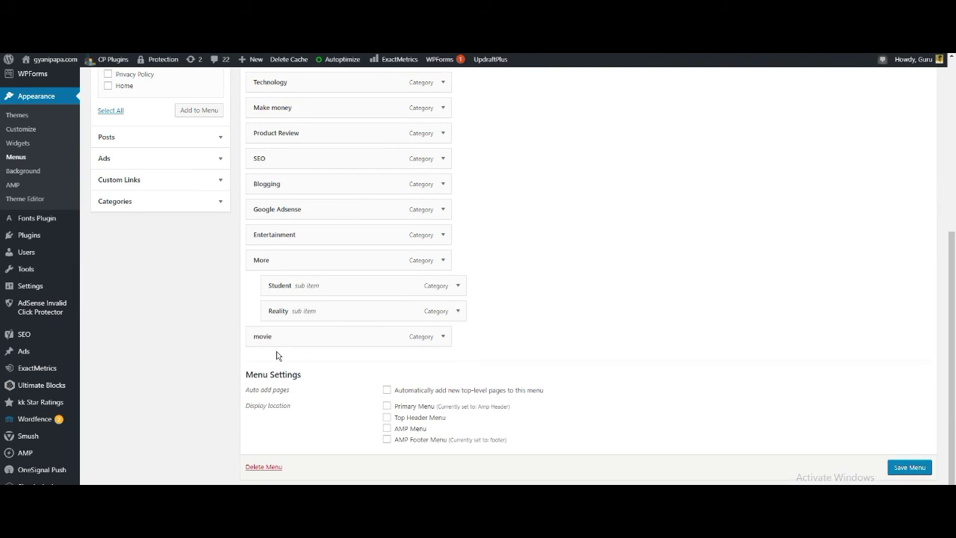
click(387, 407)
click(913, 473)
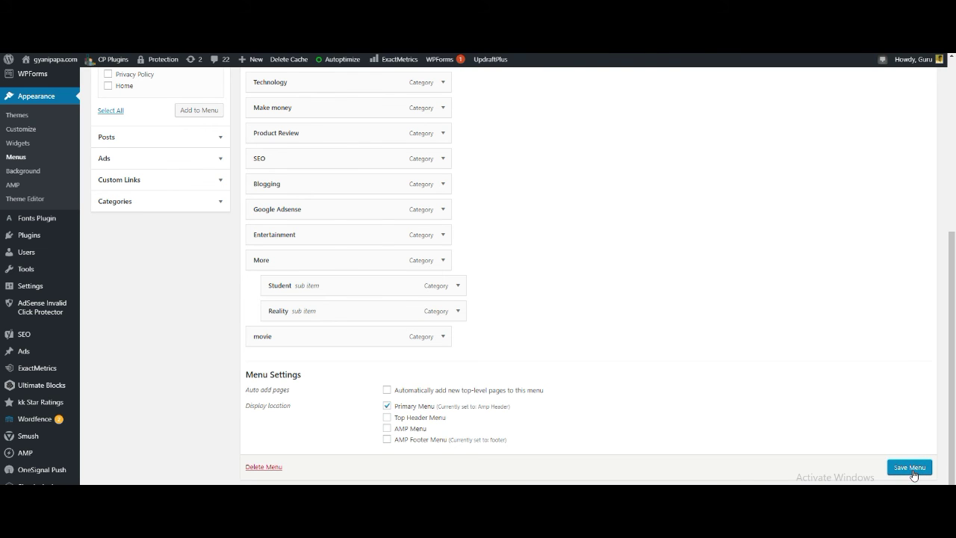